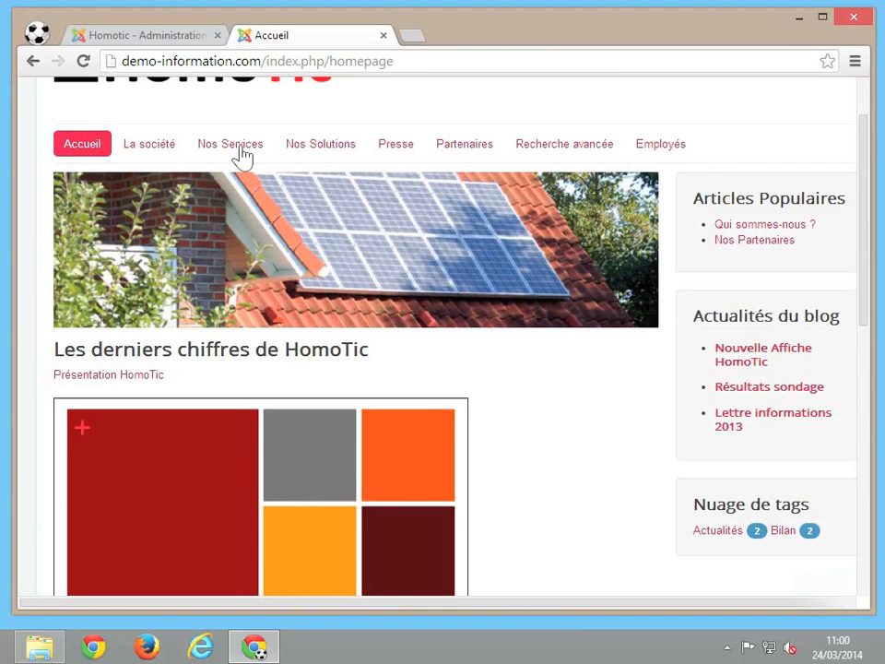
# Create a new menu link in Menu Haut with the title "Nous écrire"
pyautogui.click(166, 37)
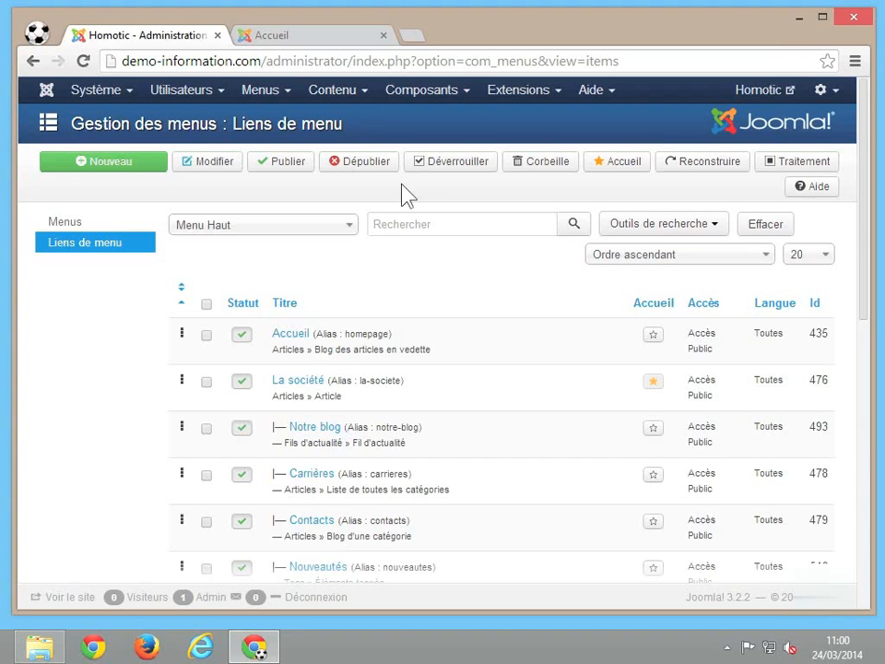
pyautogui.click(142, 178)
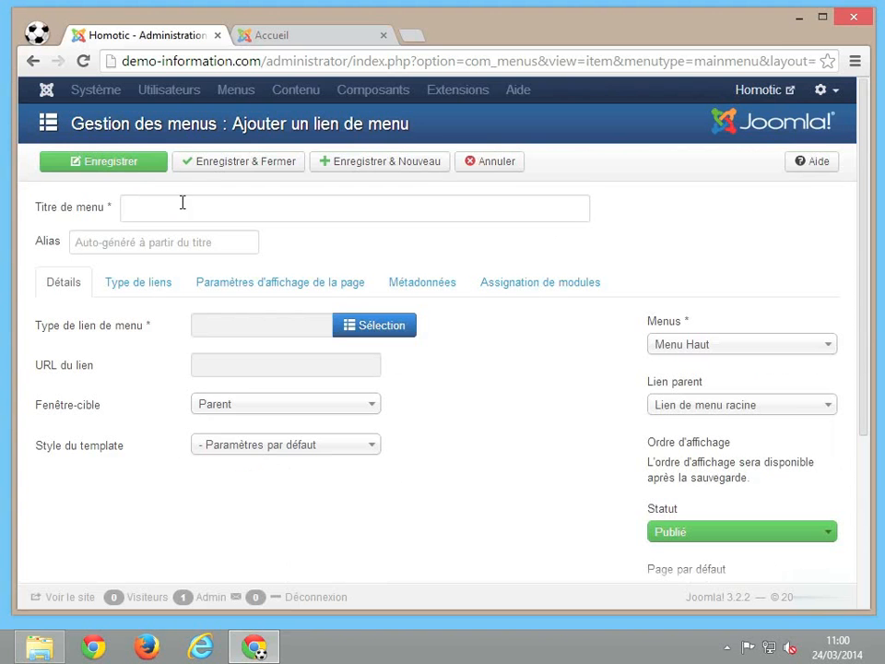
pyautogui.click(182, 203)
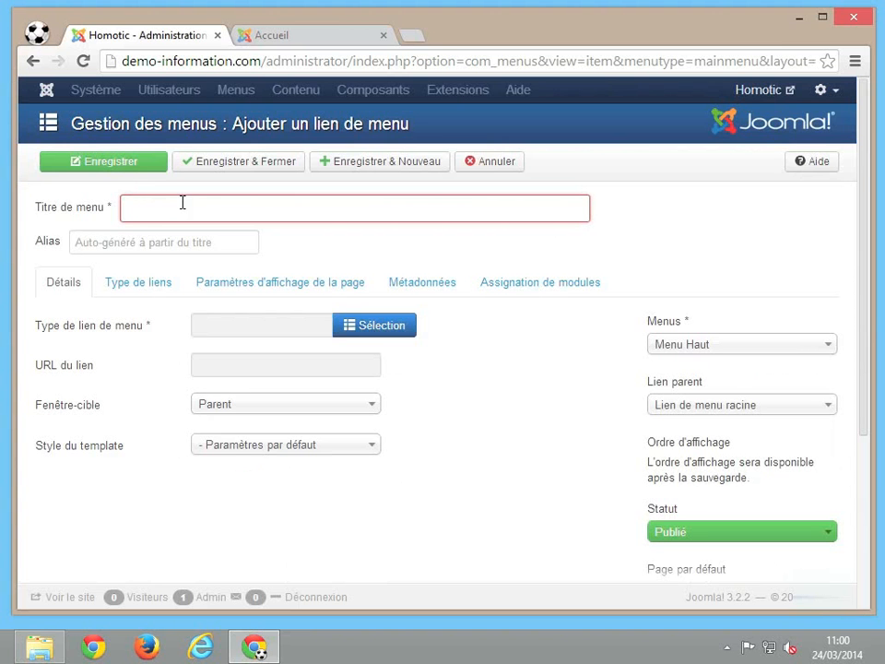
pyautogui.write('Nous éc')
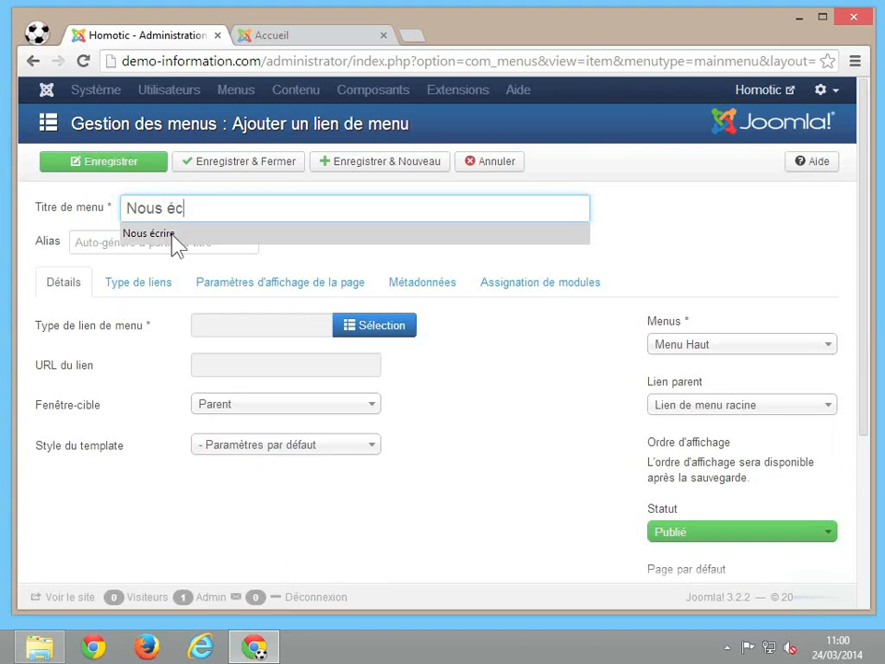
pyautogui.click(172, 234)
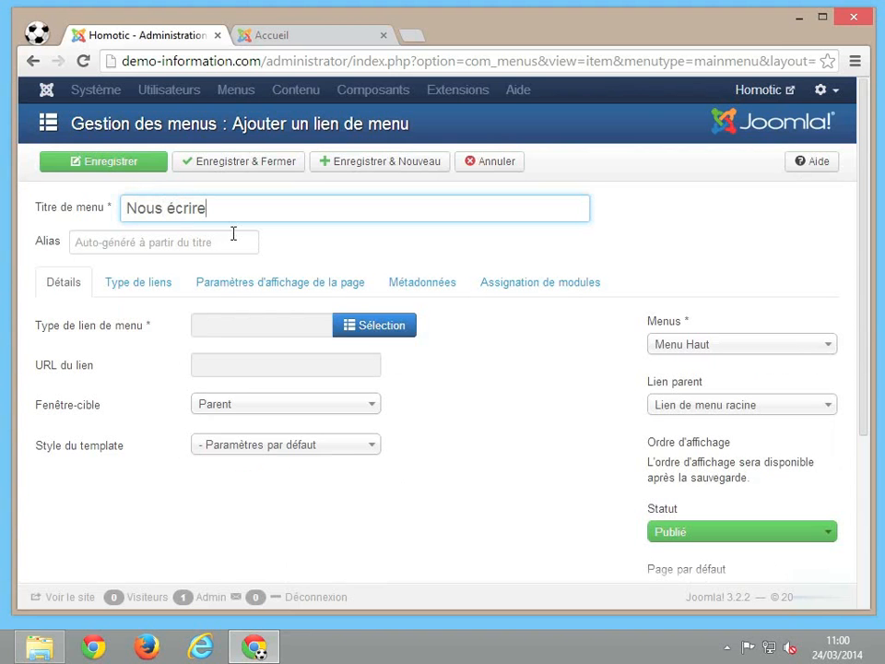
# Set the menu link type to Contact from the Fiches de contact group
pyautogui.click(371, 330)
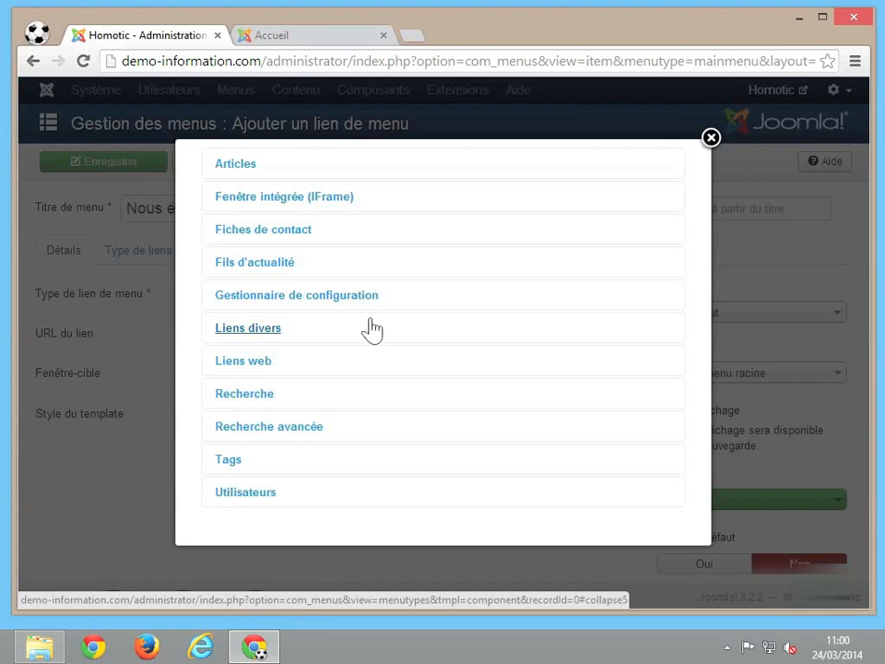
pyautogui.click(307, 247)
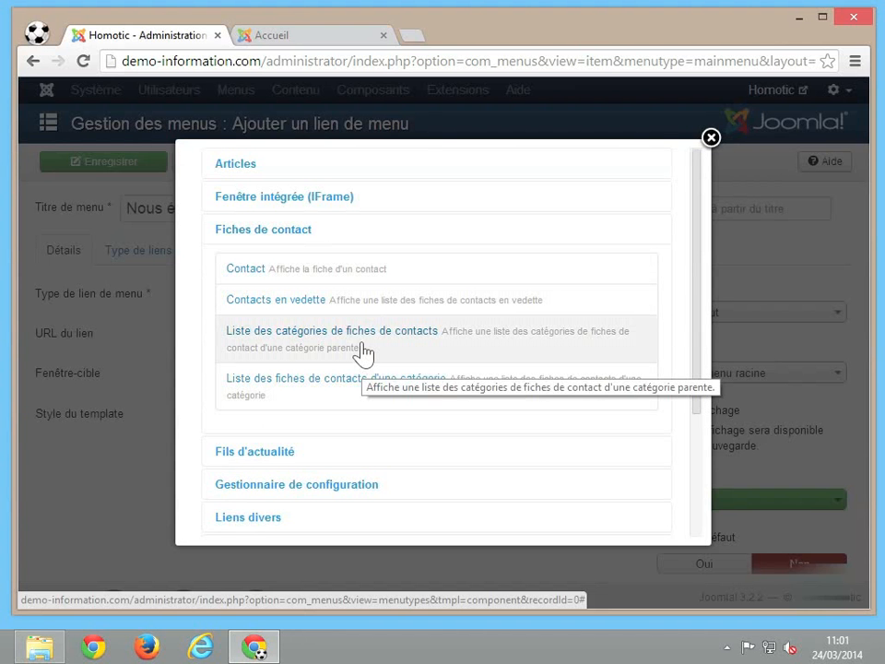
pyautogui.click(276, 272)
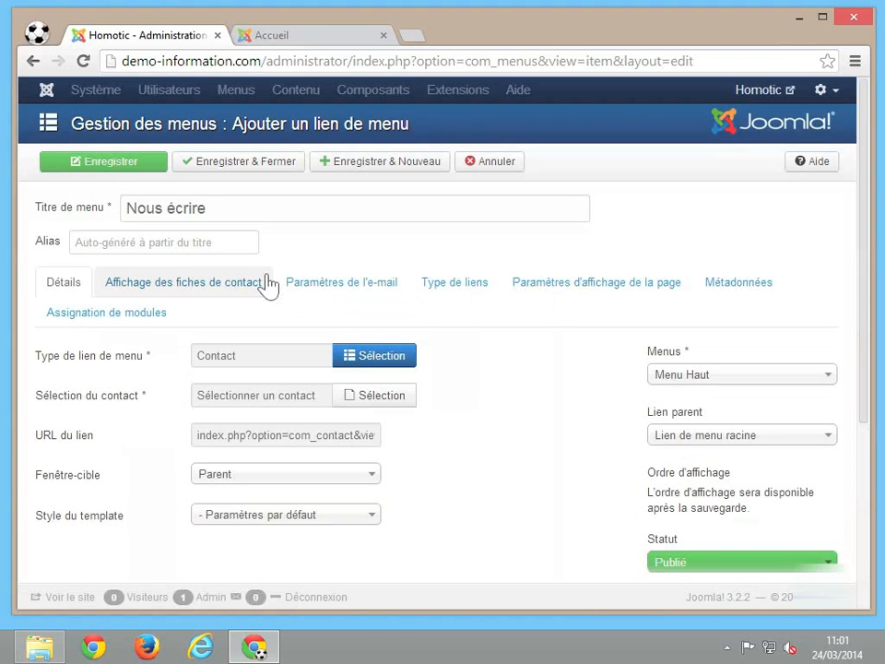
# Choose Siège as the contact that the menu link displays
pyautogui.moveTo(144, 404)
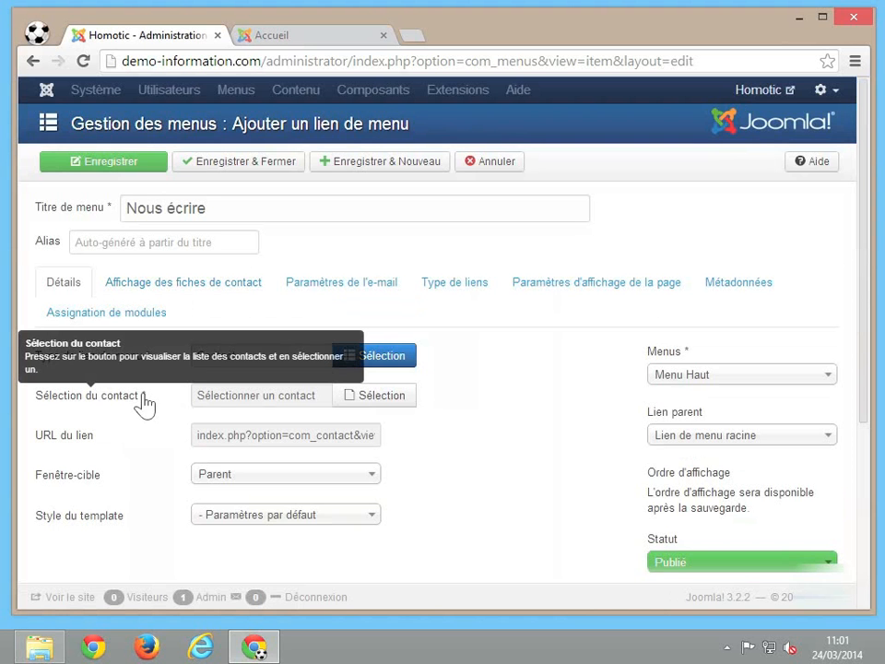
pyautogui.click(373, 396)
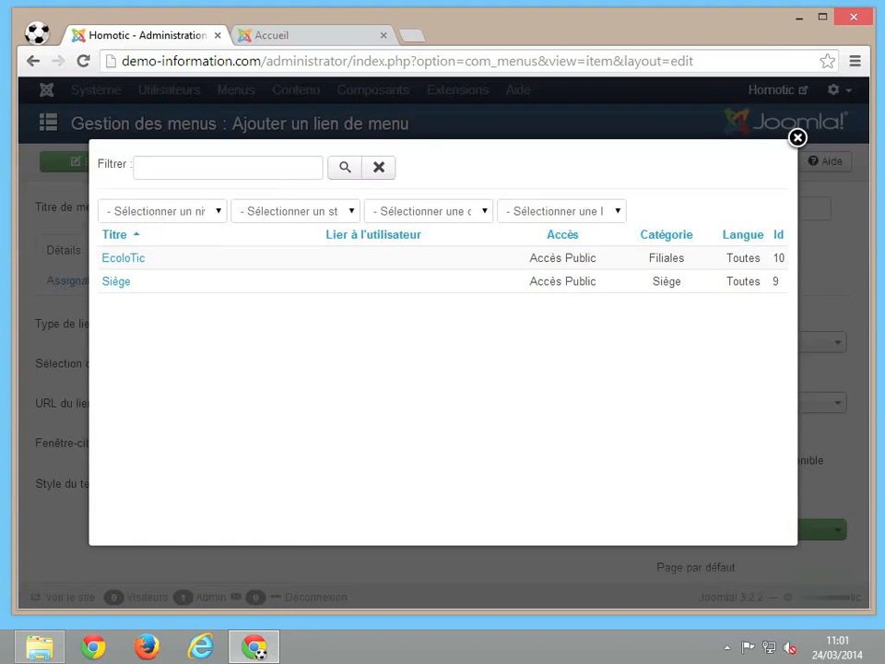
pyautogui.click(197, 167)
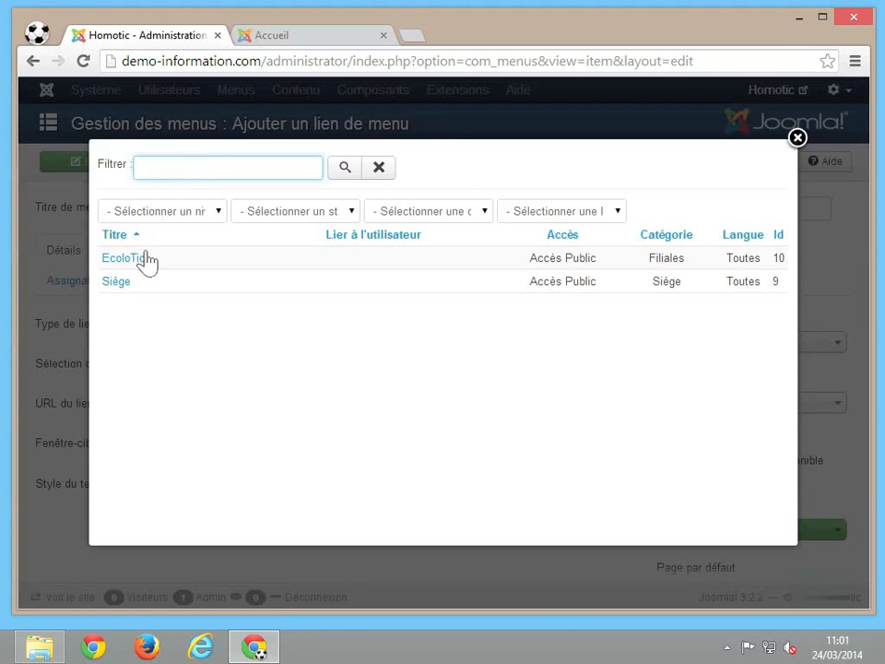
pyautogui.click(114, 281)
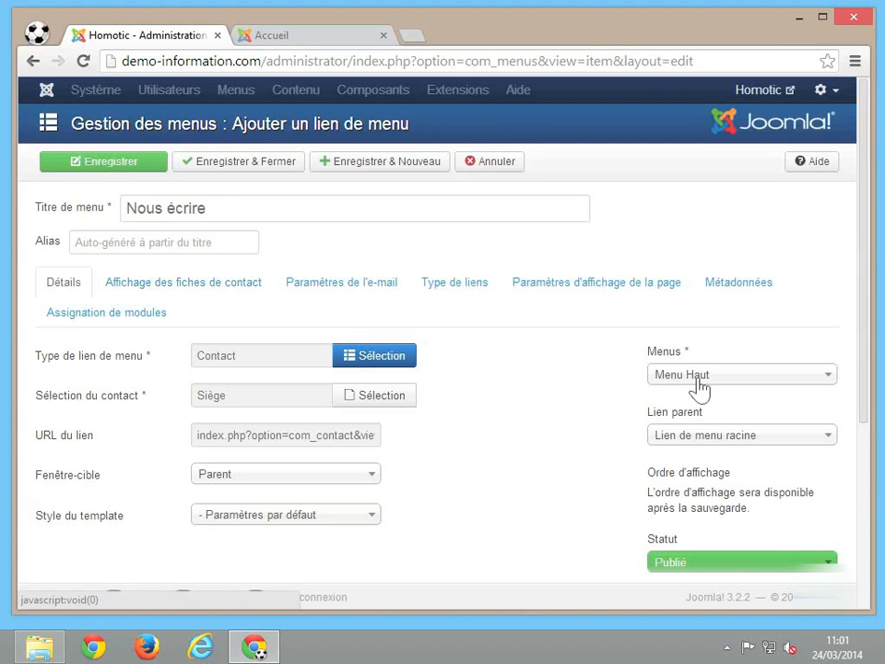
# Set the E-mail field to Afficher in the link's contact card display options
pyautogui.scroll(-2, 556, 426)
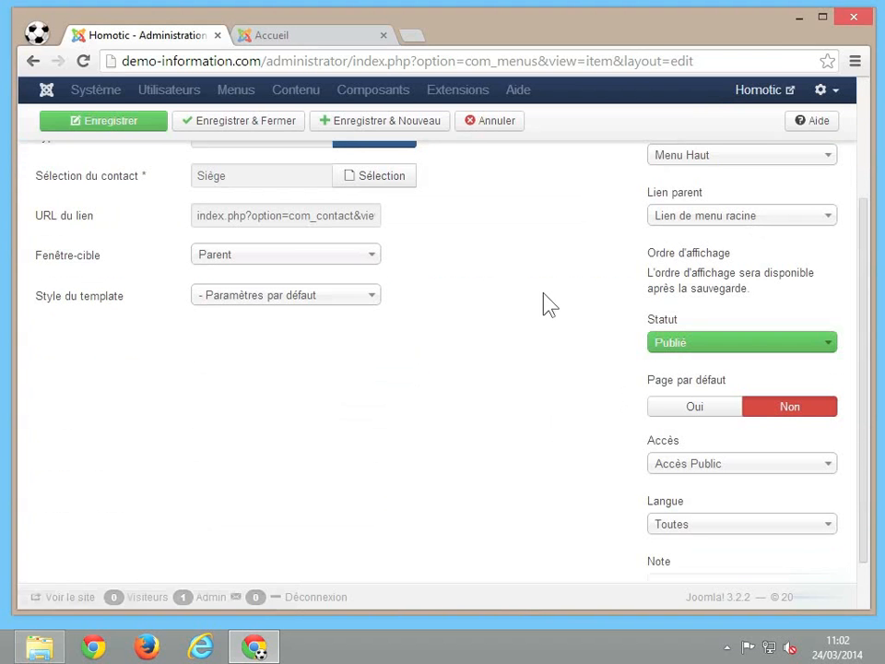
pyautogui.scroll(-1, 545, 304)
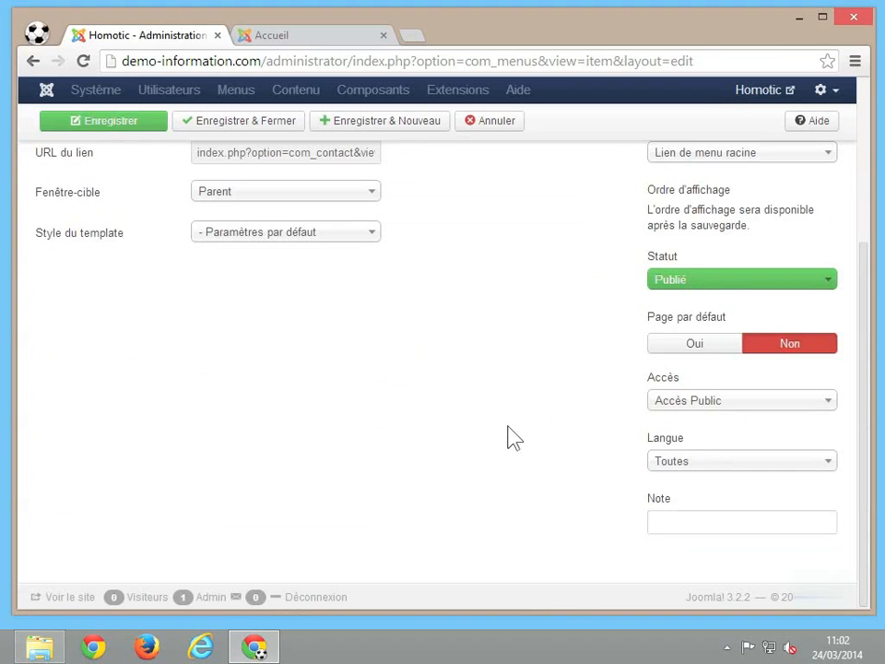
pyautogui.scroll(5, 513, 438)
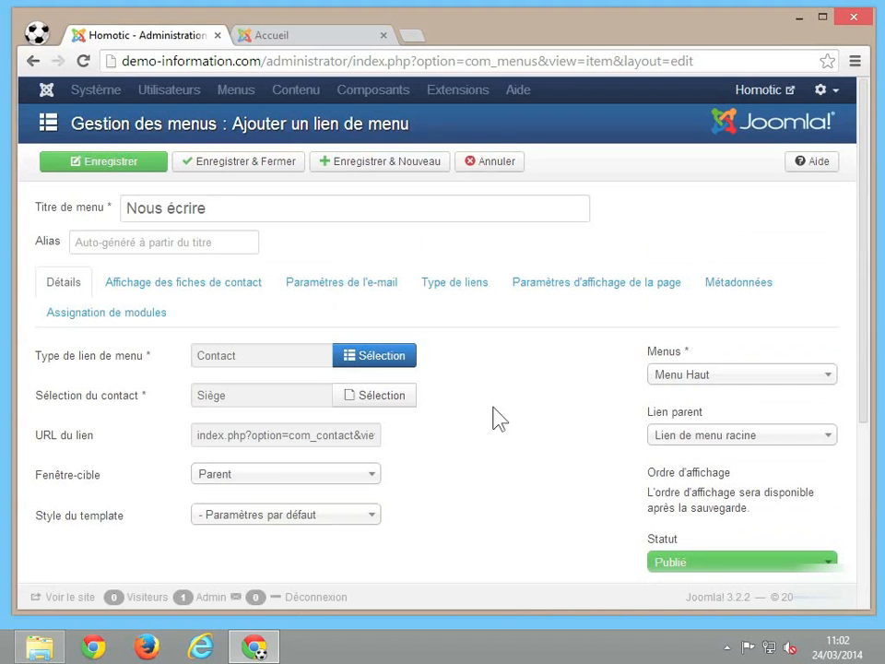
pyautogui.click(233, 290)
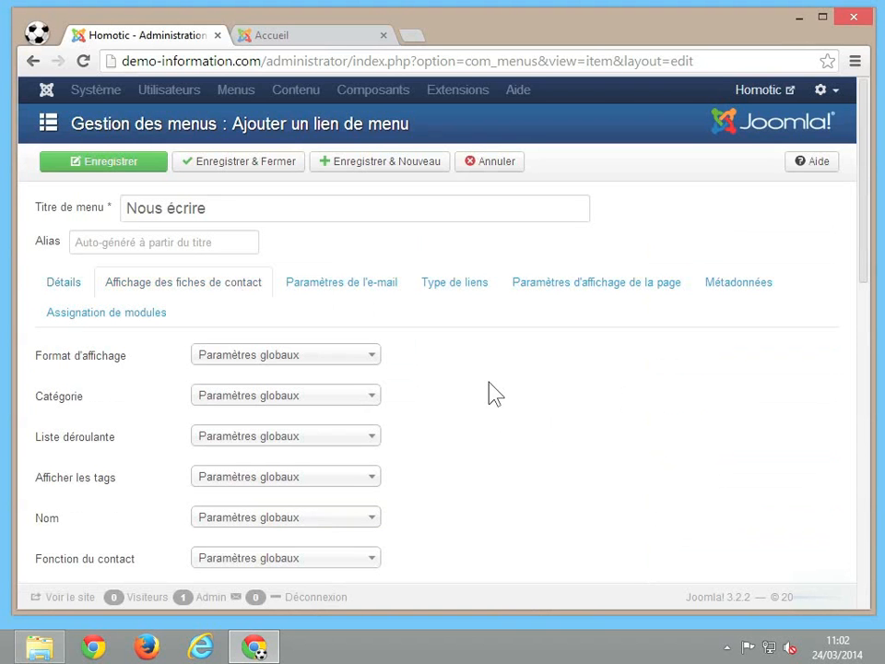
pyautogui.scroll(-3, 495, 393)
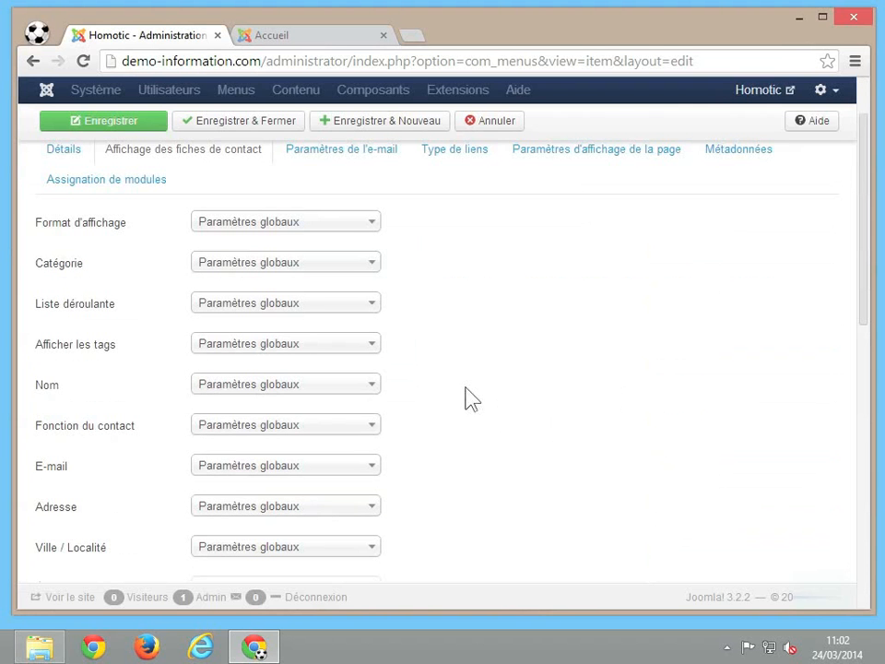
pyautogui.click(266, 472)
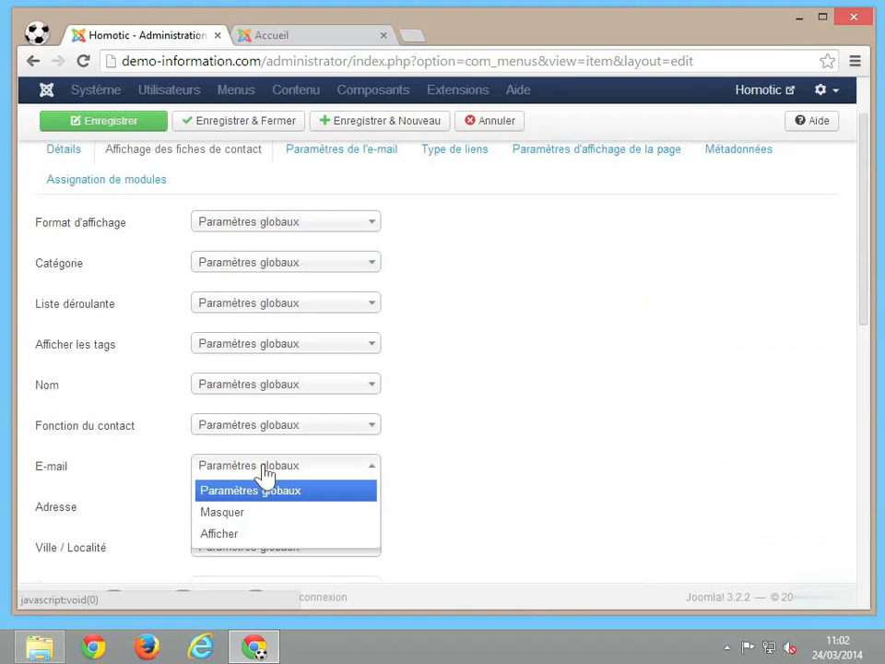
pyautogui.click(225, 535)
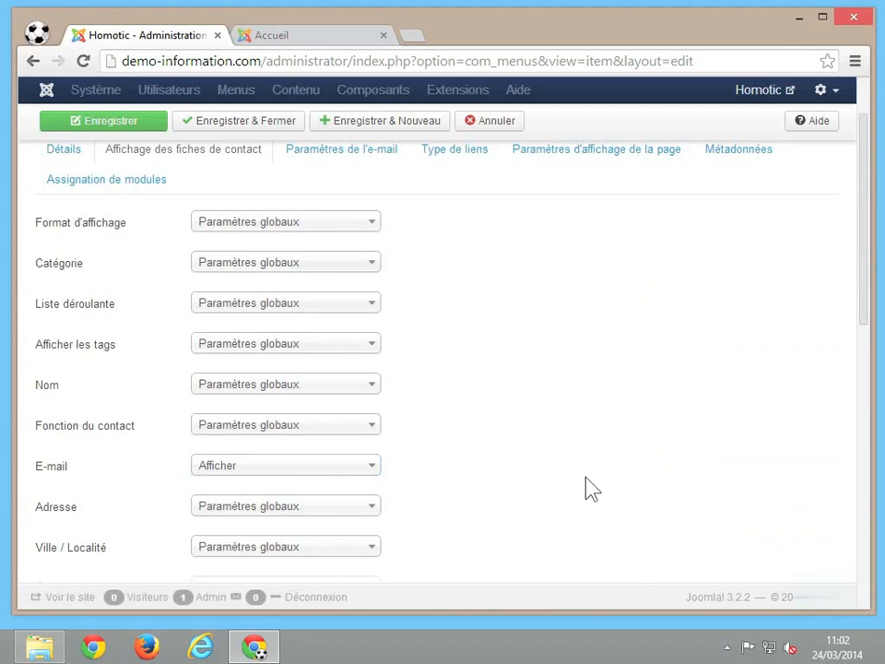
# Review the remaining contact display options and the e-mail parameters, including banned e-mails, subjects and words
pyautogui.scroll(-1, 590, 489)
pyautogui.scroll(-2, 590, 489)
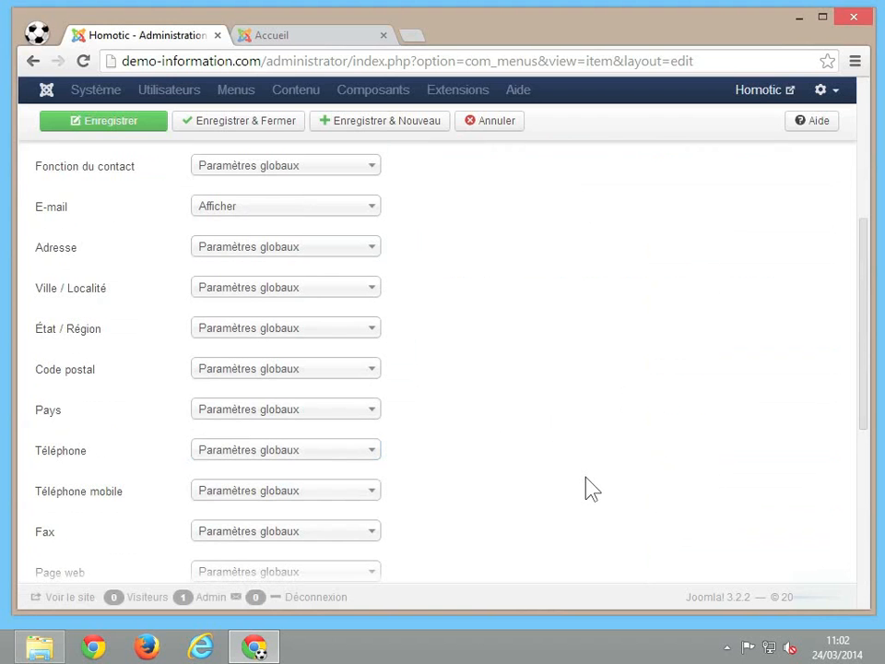
pyautogui.scroll(1, 591, 489)
pyautogui.scroll(3, 591, 488)
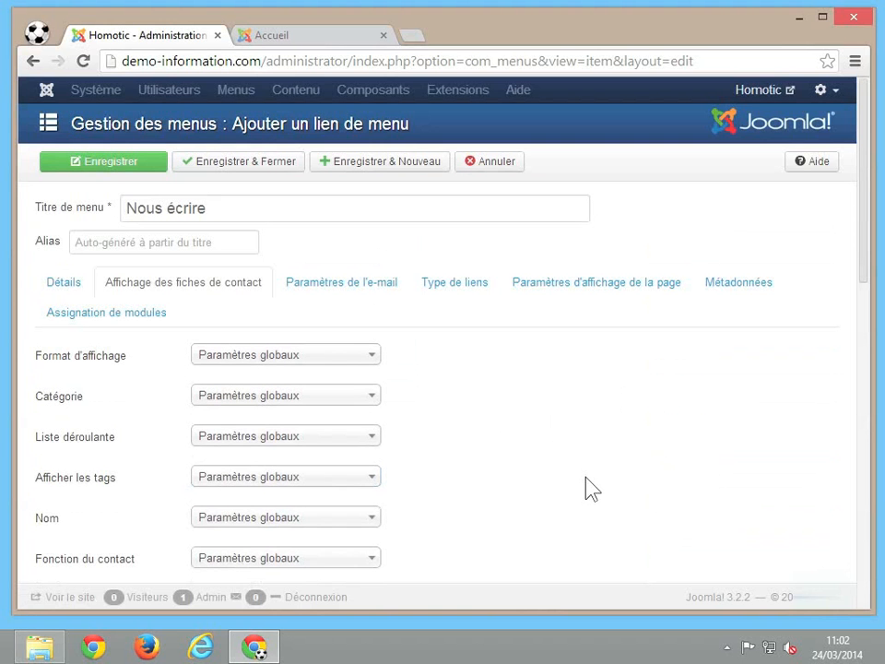
pyautogui.click(380, 288)
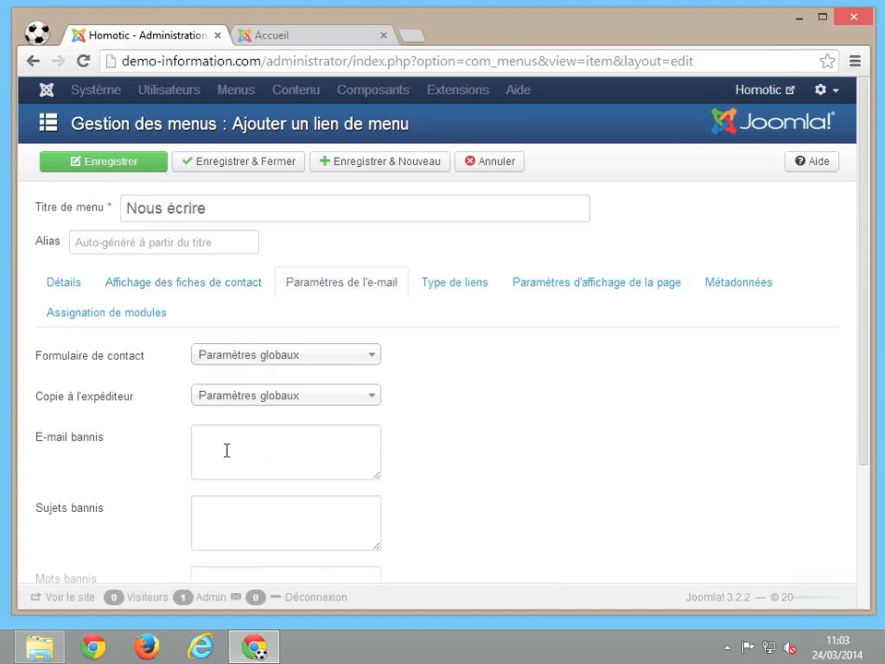
pyautogui.click(277, 450)
pyautogui.click(522, 478)
pyautogui.scroll(-2, 521, 477)
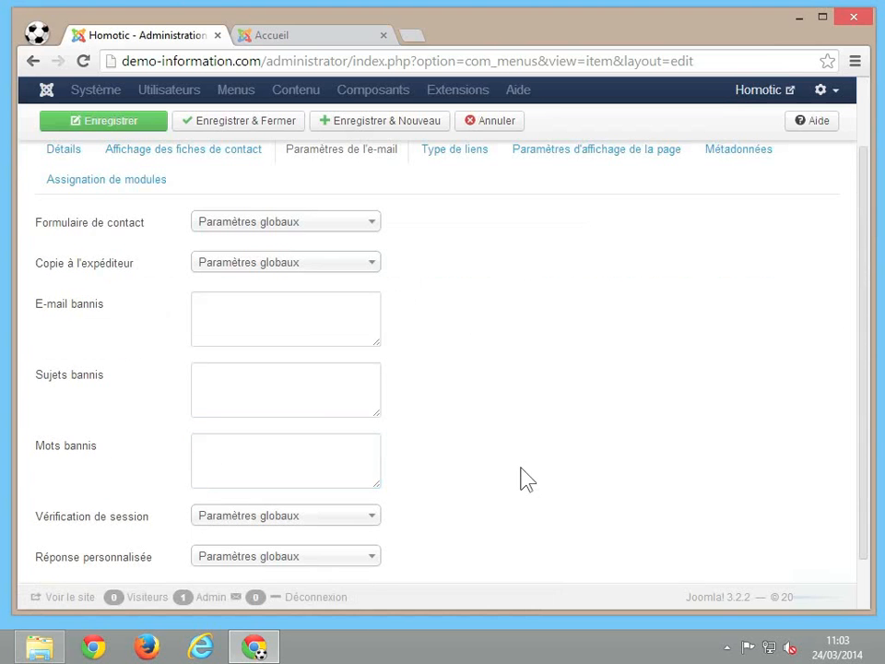
pyautogui.click(294, 389)
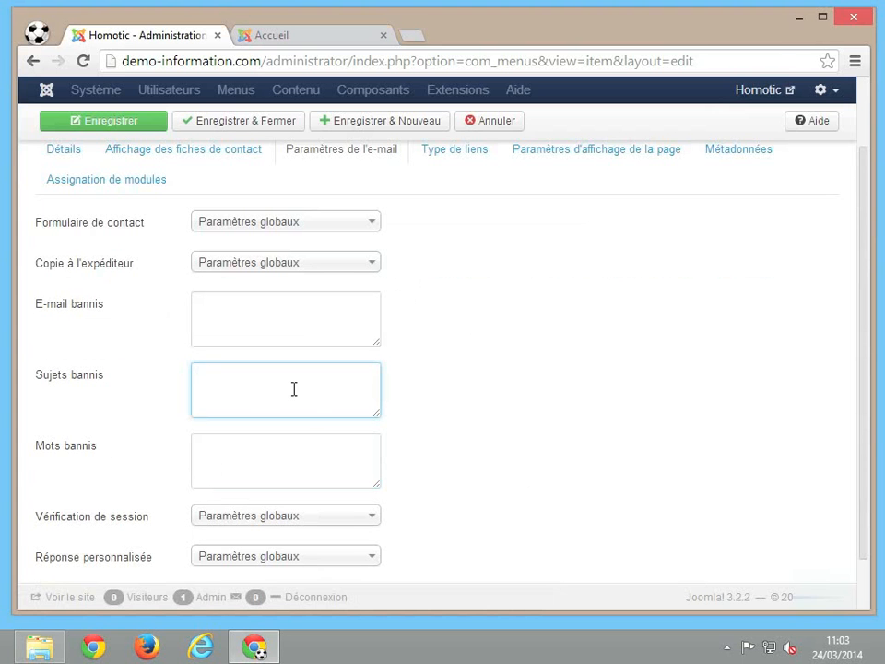
pyautogui.click(304, 448)
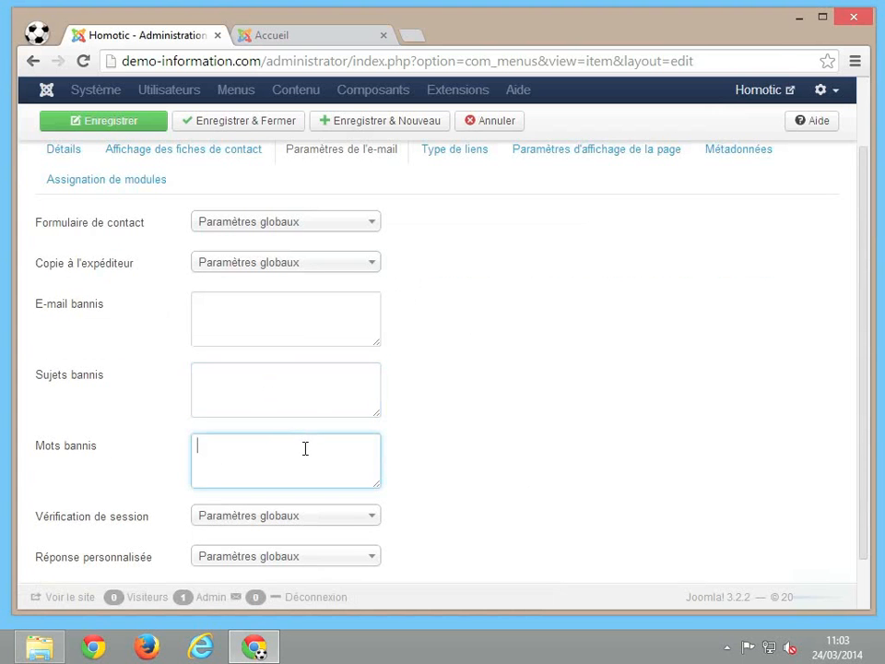
pyautogui.click(532, 491)
pyautogui.scroll(-1, 532, 490)
pyautogui.scroll(3, 532, 490)
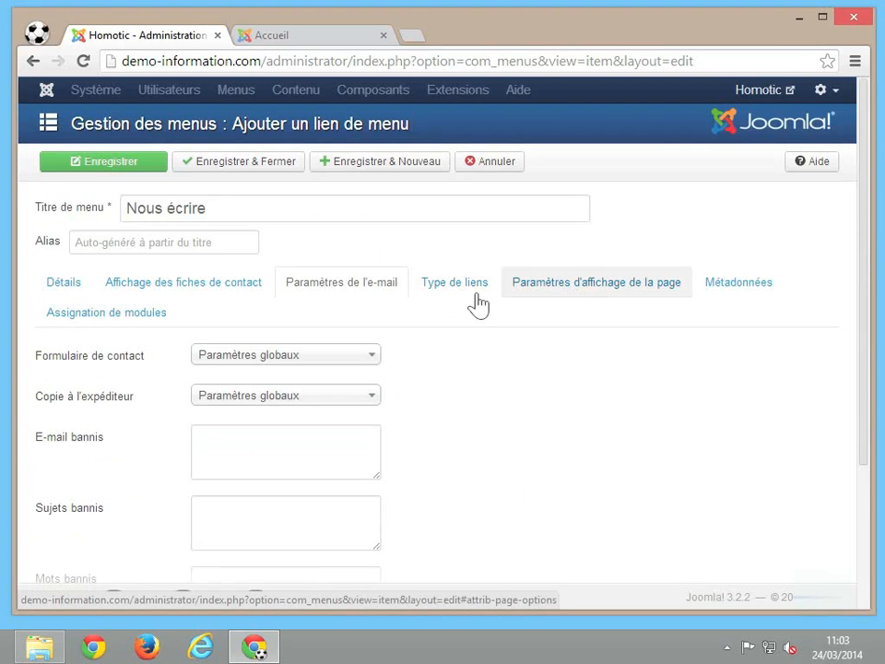
# Check the module assignments of the "Nous écrire" menu link and save the link
pyautogui.click(147, 319)
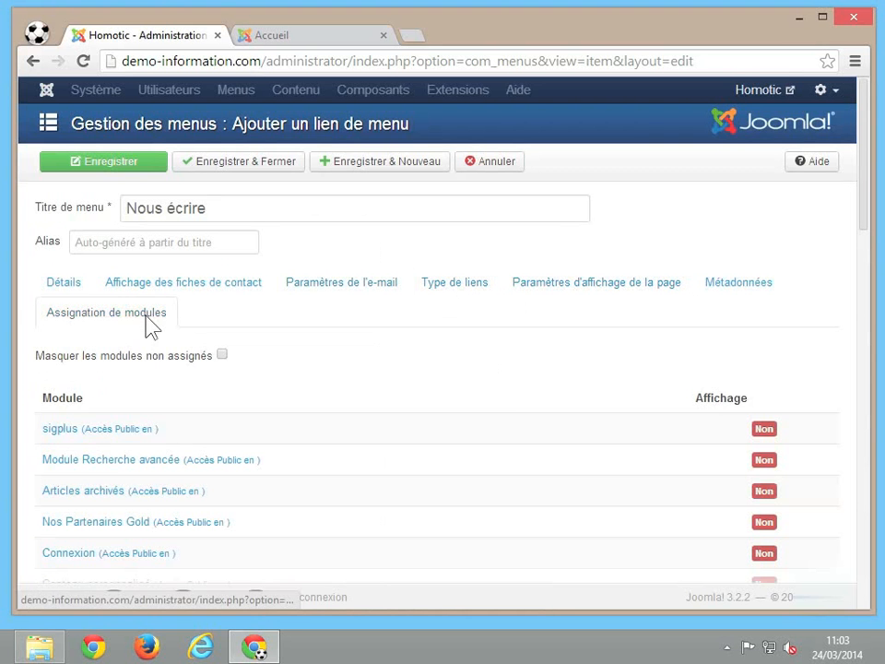
pyautogui.scroll(-10, 513, 410)
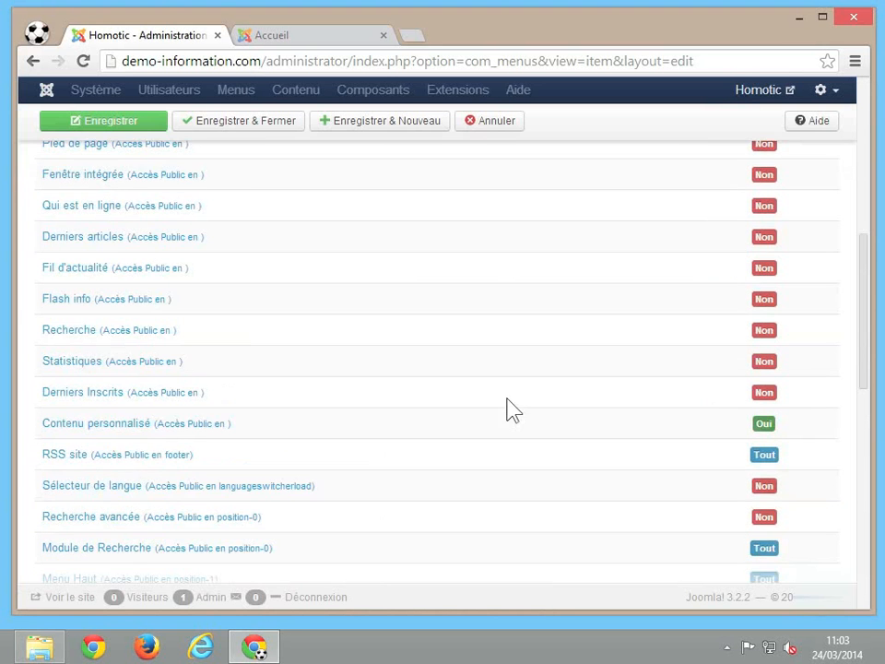
pyautogui.scroll(10, 514, 410)
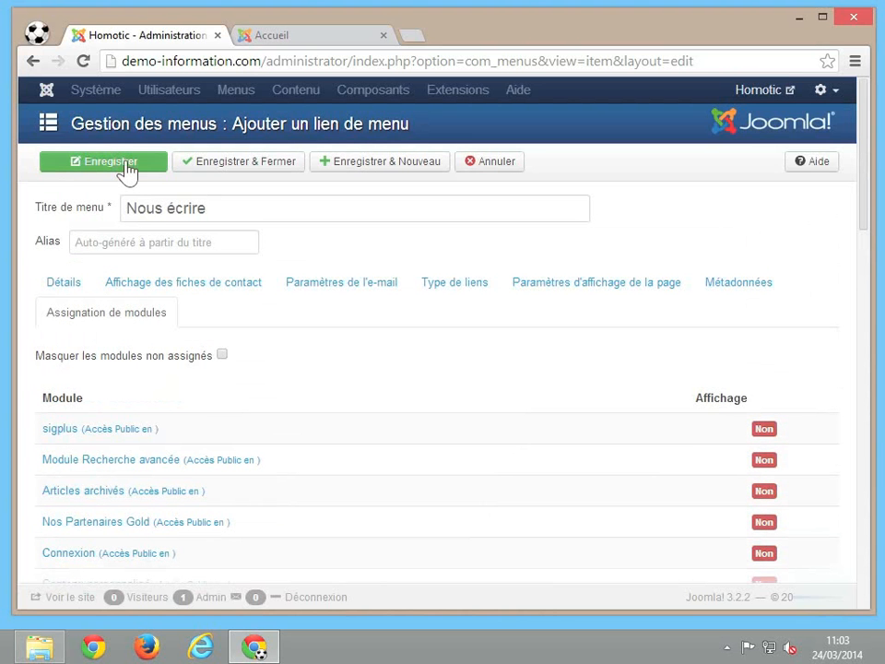
pyautogui.click(127, 172)
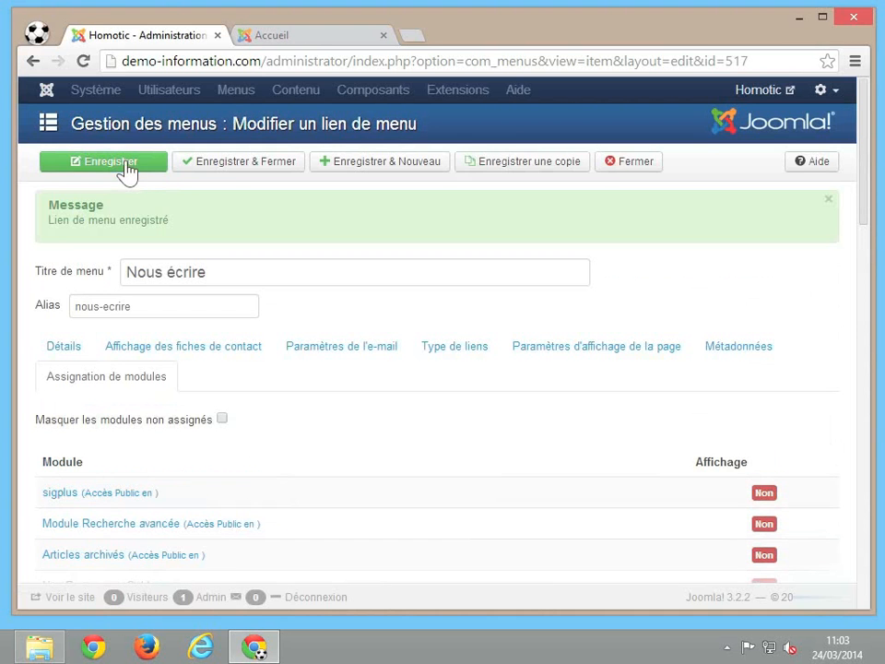
# Switch to the public site, reload the homepage and open the "Nous écrire" page
pyautogui.click(287, 39)
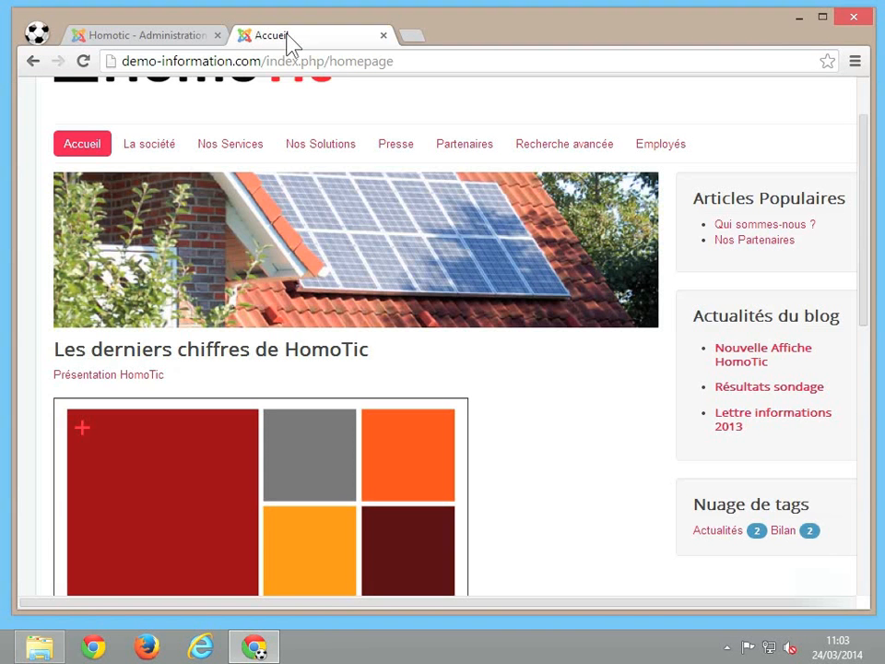
pyautogui.click(86, 62)
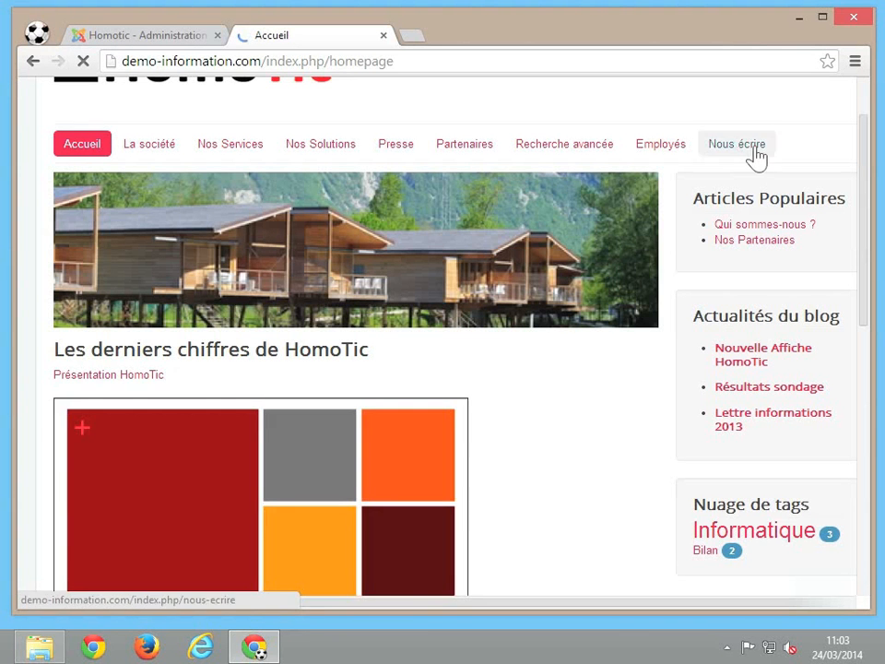
pyautogui.click(747, 152)
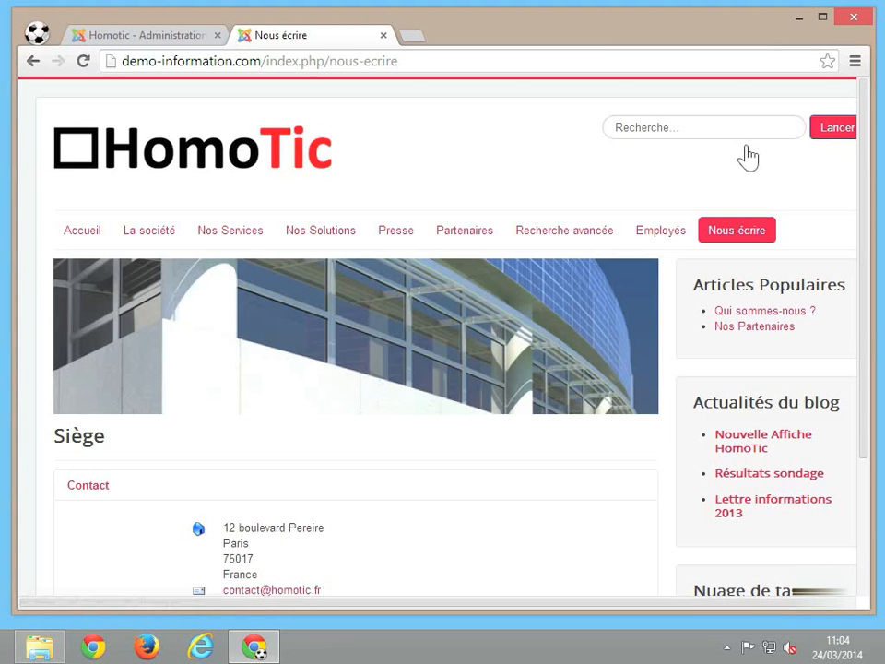
# Examine the Siège contact details and expand Formulaire de Contact to view its fields
pyautogui.click(476, 502)
pyautogui.scroll(-2, 476, 512)
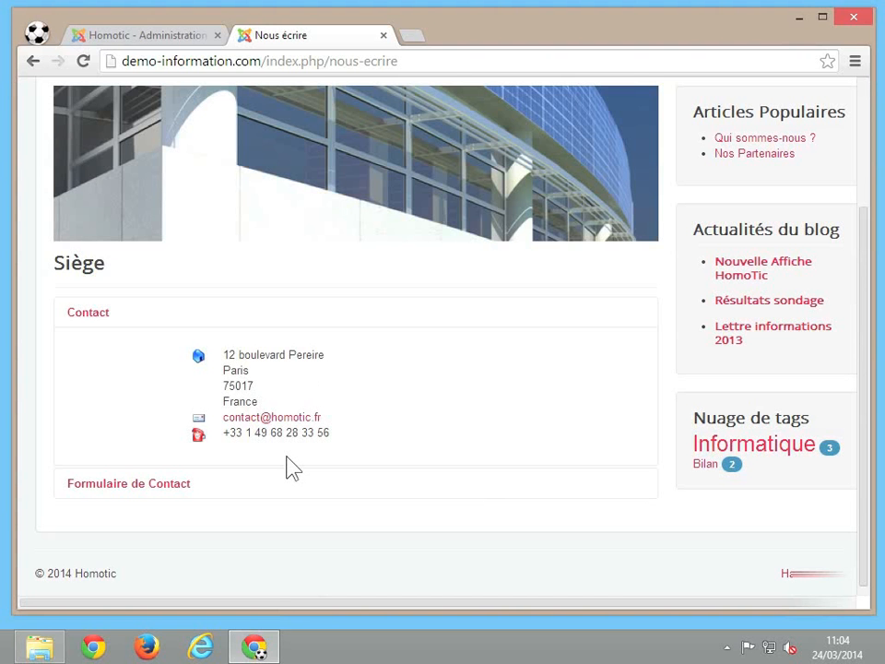
pyautogui.click(155, 487)
pyautogui.scroll(-3, 440, 473)
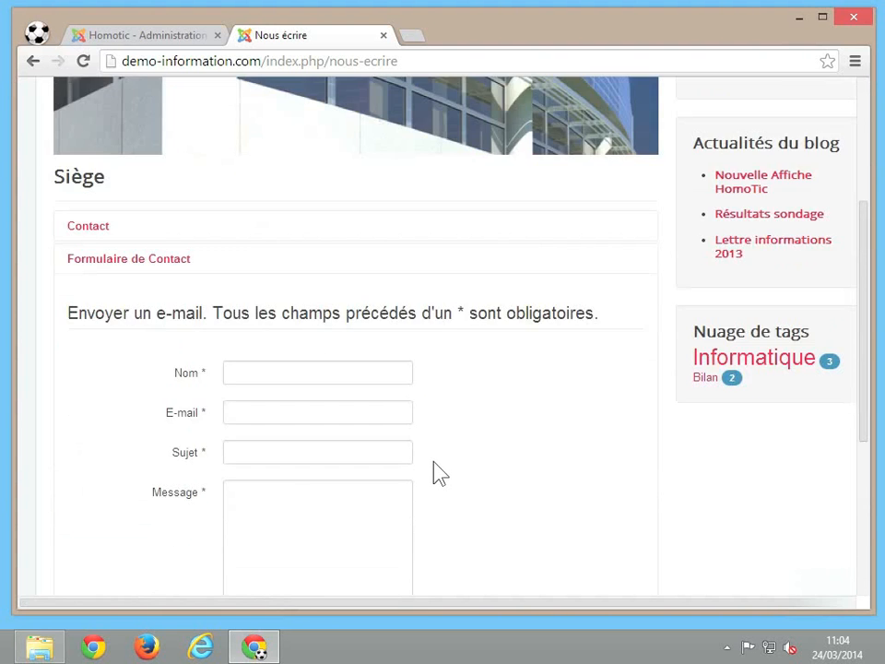
# Expand the Contact section of the Siège page to view its address, e-mail and phone details
pyautogui.scroll(2, 439, 473)
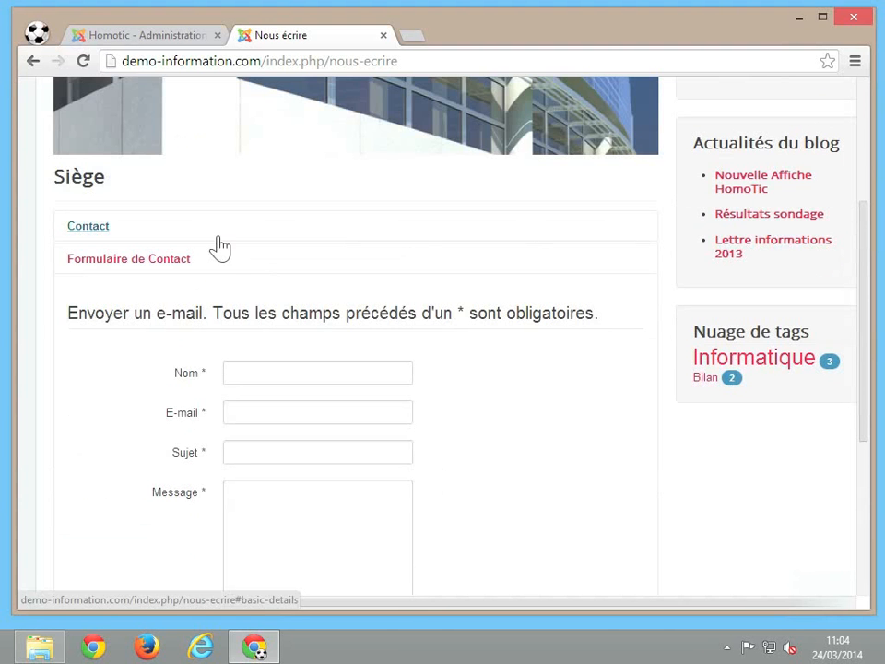
pyautogui.click(219, 237)
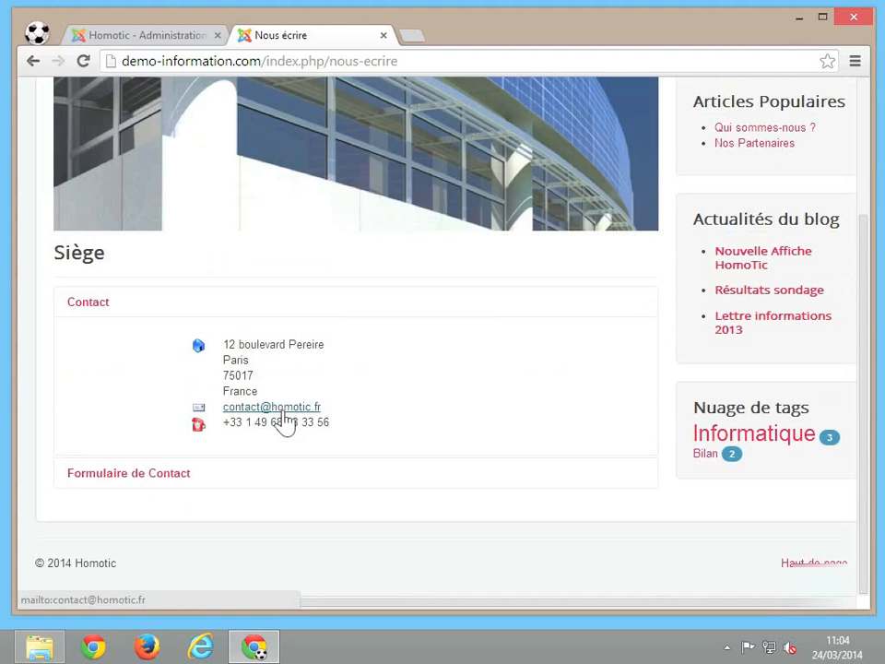
# Return to the Joomla administration, set E-mail to Masquer in the contact display options of "Nous écrire", and save the link
pyautogui.click(155, 37)
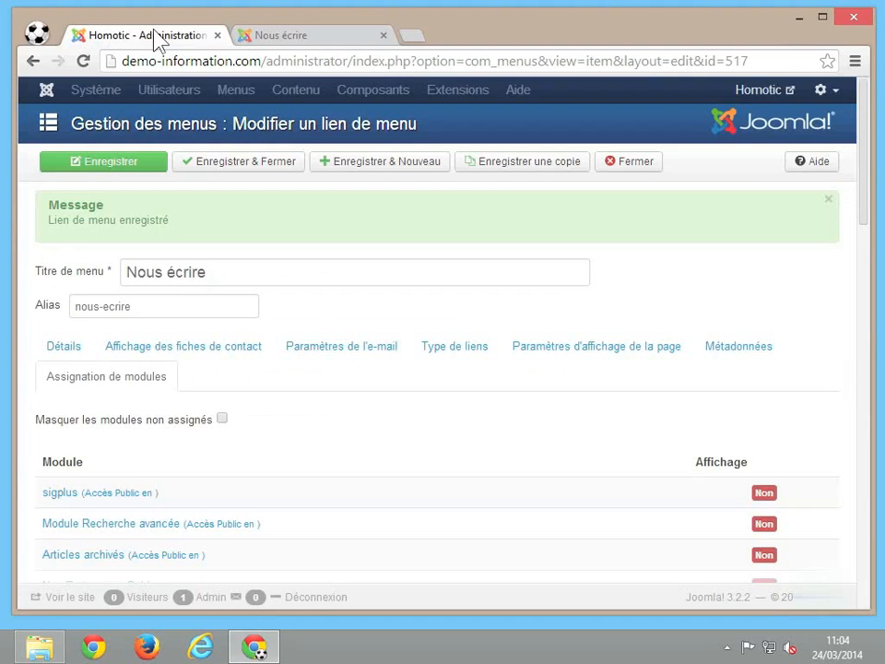
pyautogui.click(213, 350)
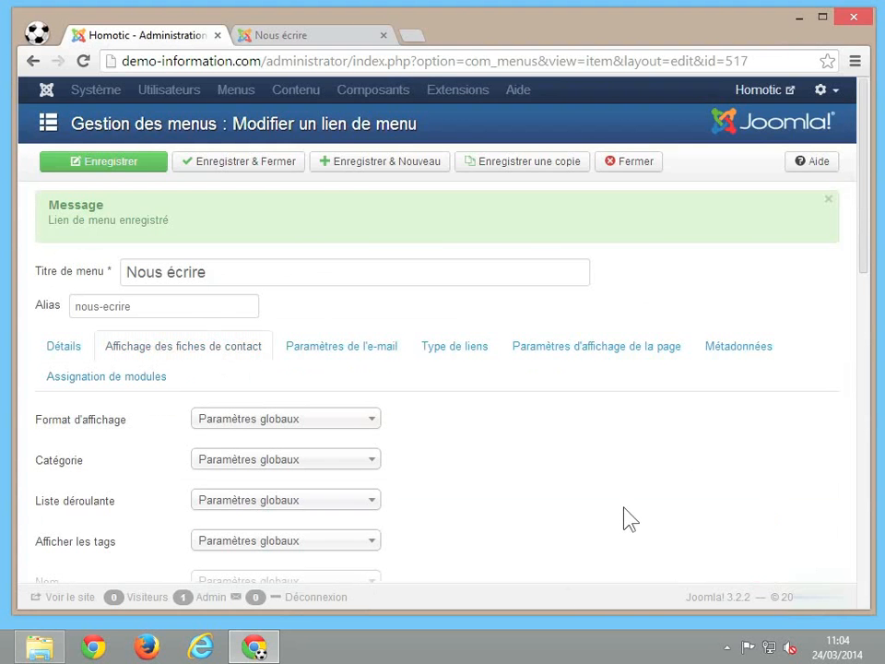
pyautogui.scroll(-2, 627, 518)
pyautogui.scroll(-1, 626, 518)
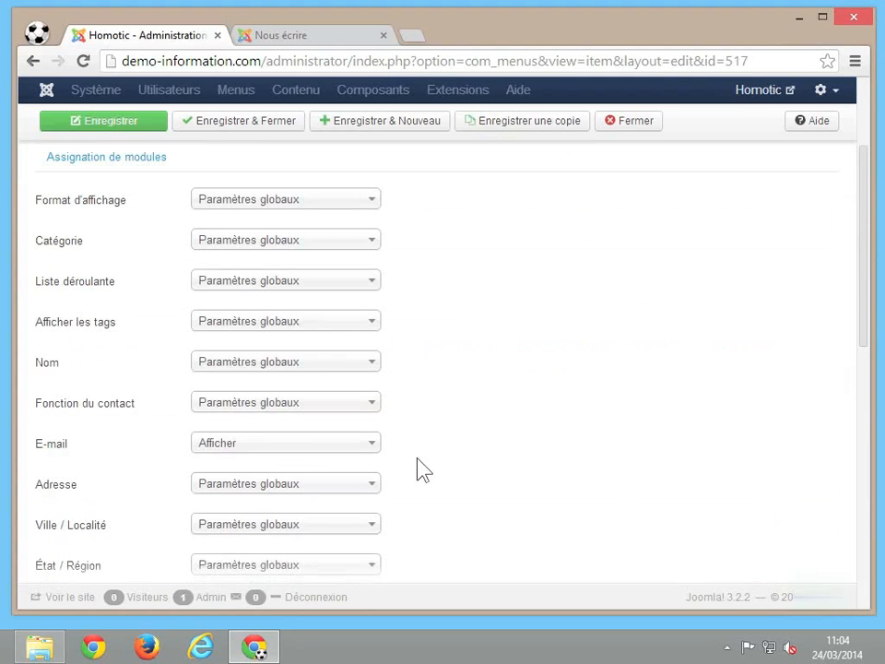
pyautogui.click(339, 450)
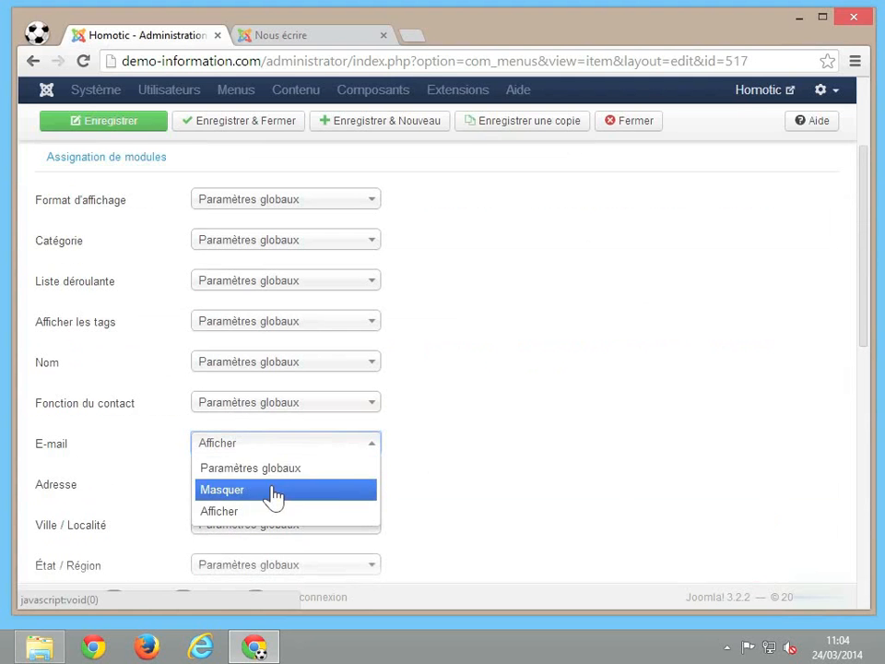
pyautogui.click(275, 493)
pyautogui.click(133, 123)
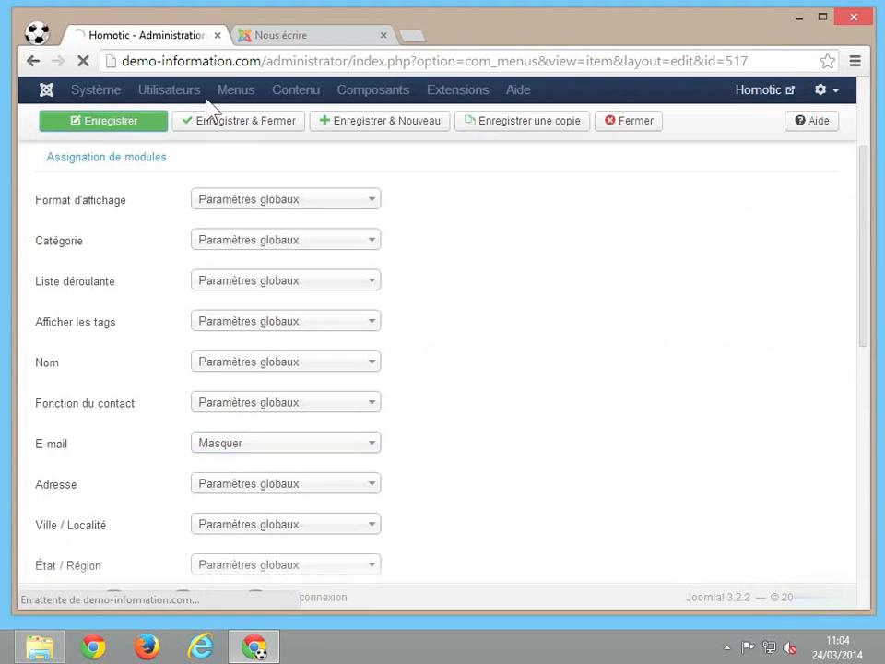
# Switch back to the public "Nous écrire" page and reload it to check the contact details
pyautogui.click(278, 41)
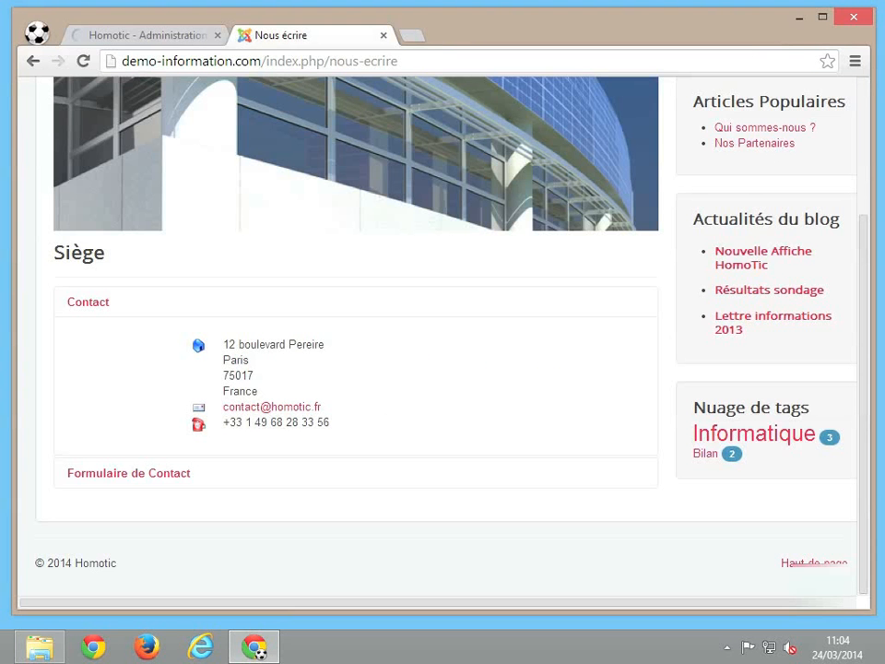
pyautogui.click(83, 62)
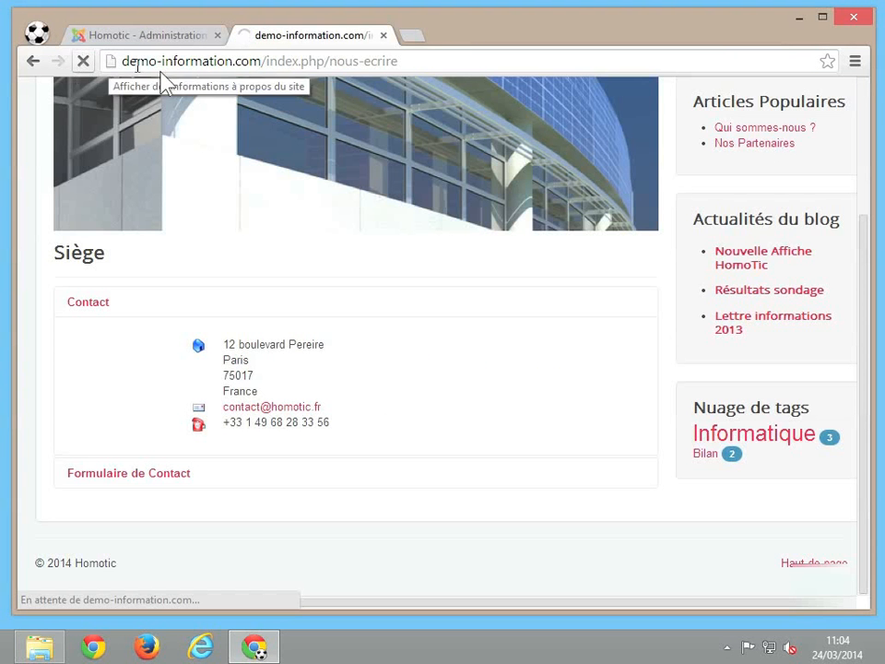